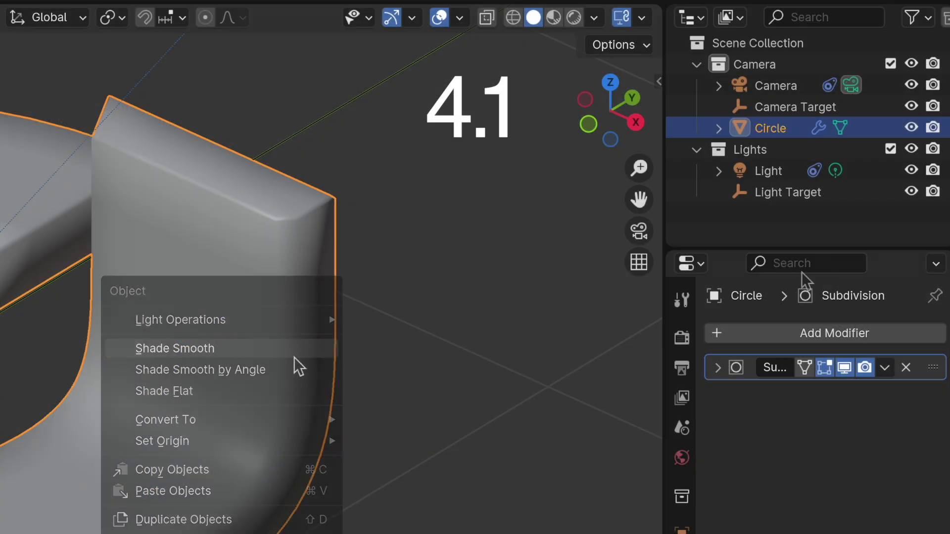
Add a Smooth by Angle modifier from the Normals category below the Circle's Subdivision modifier.
{"action": "left_click", "coordinate": [780, 331]}
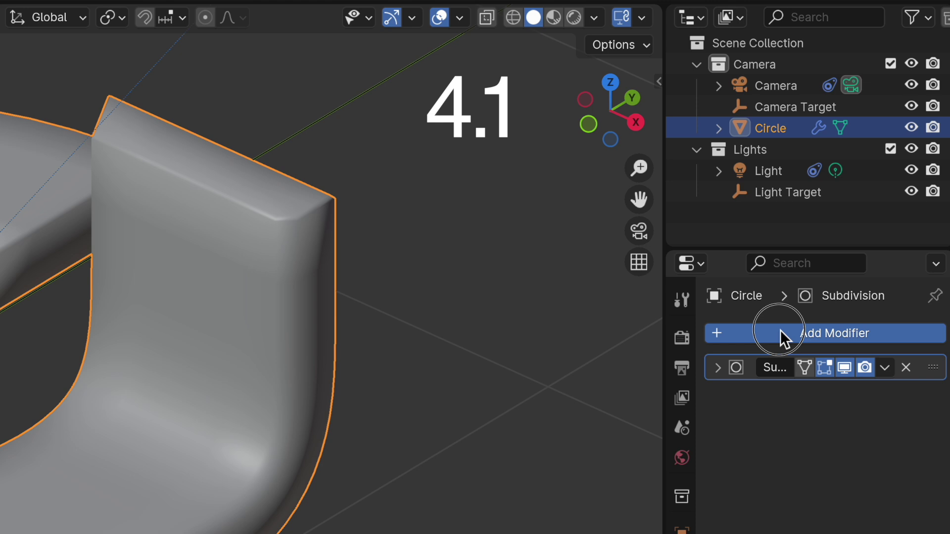
{"action": "mouse_move", "coordinate": [746, 499]}
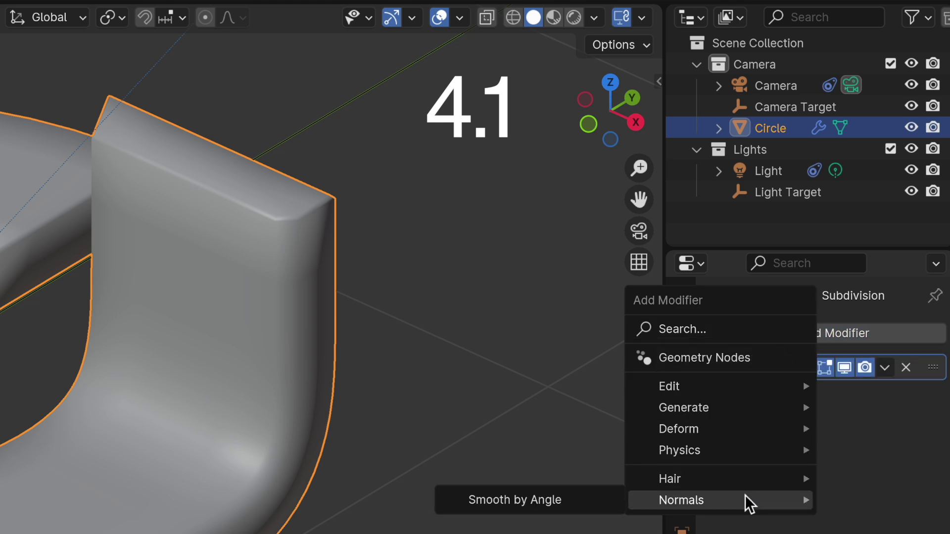
{"action": "left_click", "coordinate": [591, 502]}
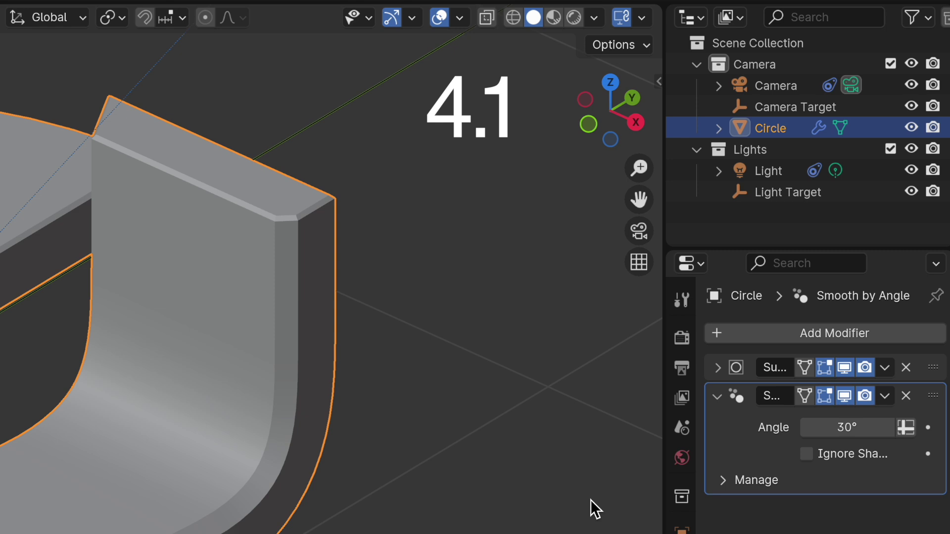
Apply Shade Smooth by Angle to the Circle's mesh, then inspect its bevel edges up close in Edit Mode.
{"action": "right_click", "coordinate": [322, 321]}
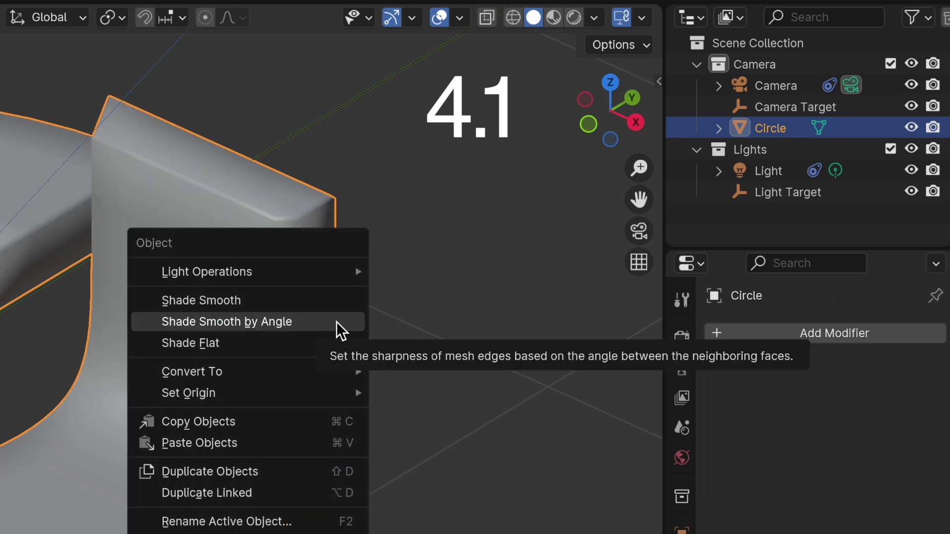
{"action": "left_click", "coordinate": [337, 321]}
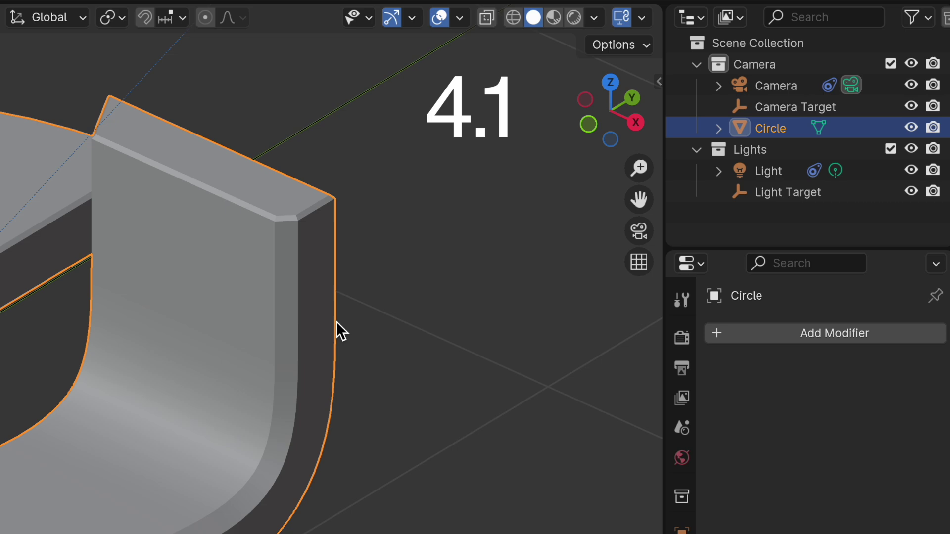
{"action": "key", "text": "Tab"}
{"action": "scroll", "coordinate": [299, 252], "scroll_direction": "up", "scroll_amount": 4}
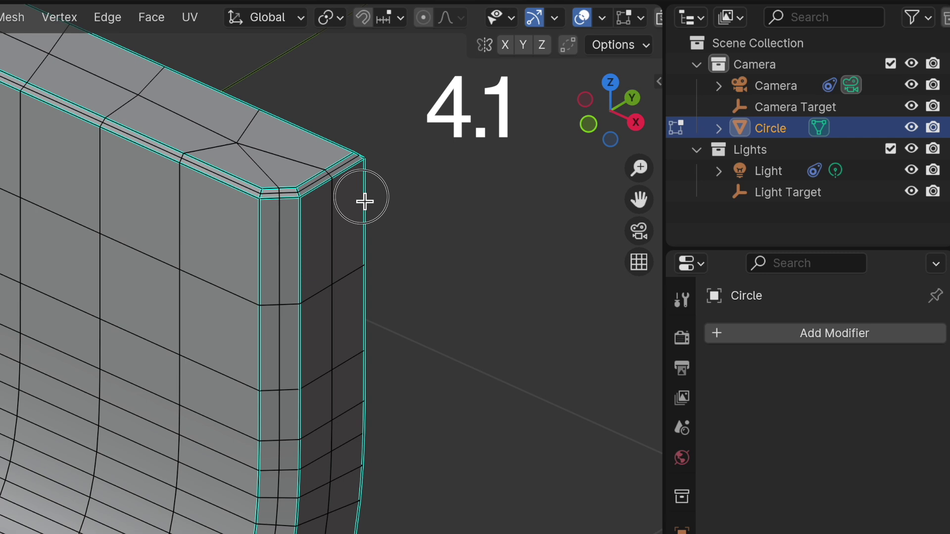
{"action": "scroll", "coordinate": [364, 202], "scroll_direction": "down", "scroll_amount": 1}
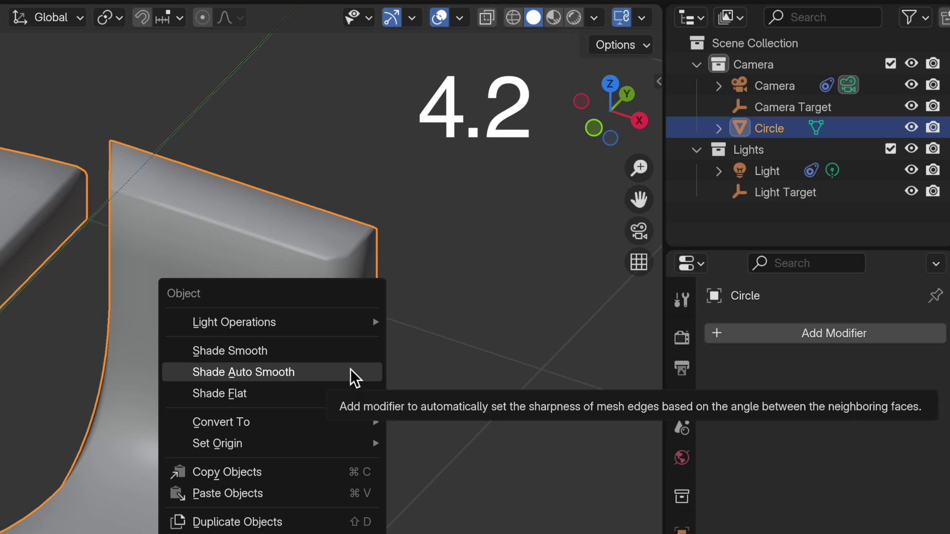
Apply Shade Auto Smooth to the Circle, adding a 30° Smooth by Angle modifier.
{"action": "left_click", "coordinate": [350, 372]}
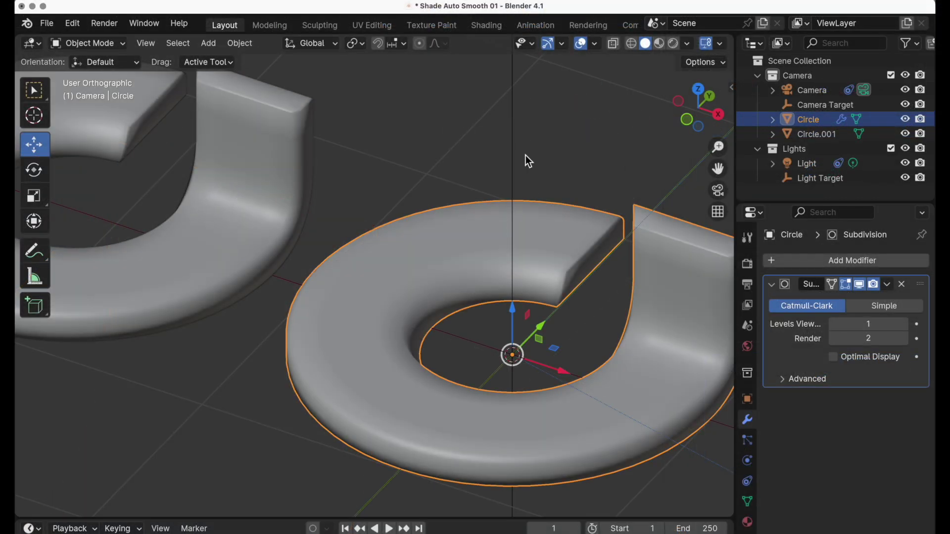
Reselect the Circle and inspect its mesh cage in Edit Mode, then reframe it in Object Mode.
{"action": "left_click", "coordinate": [525, 155]}
{"action": "left_click", "coordinate": [528, 262]}
{"action": "key", "text": "Tab"}
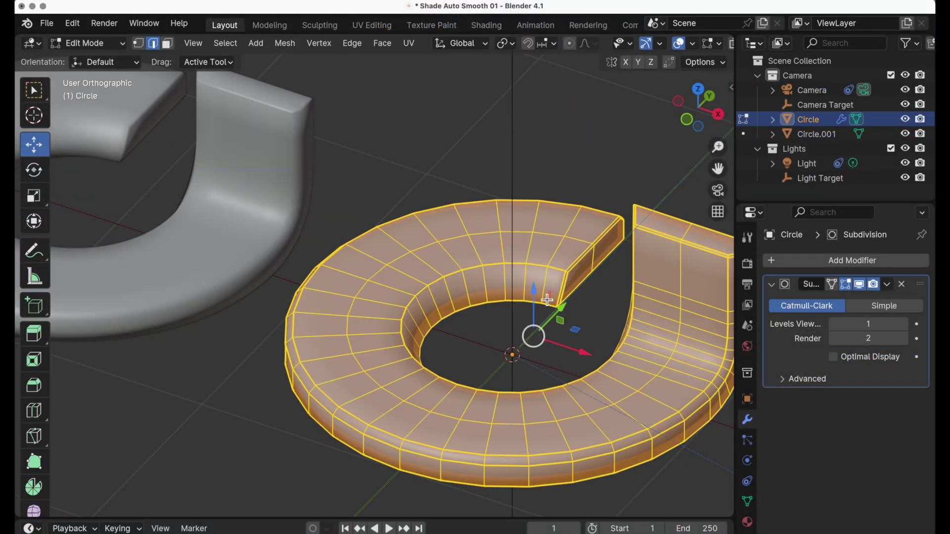
{"action": "middle_click_drag", "start_coordinate": [528, 262], "coordinate": [500, 316]}
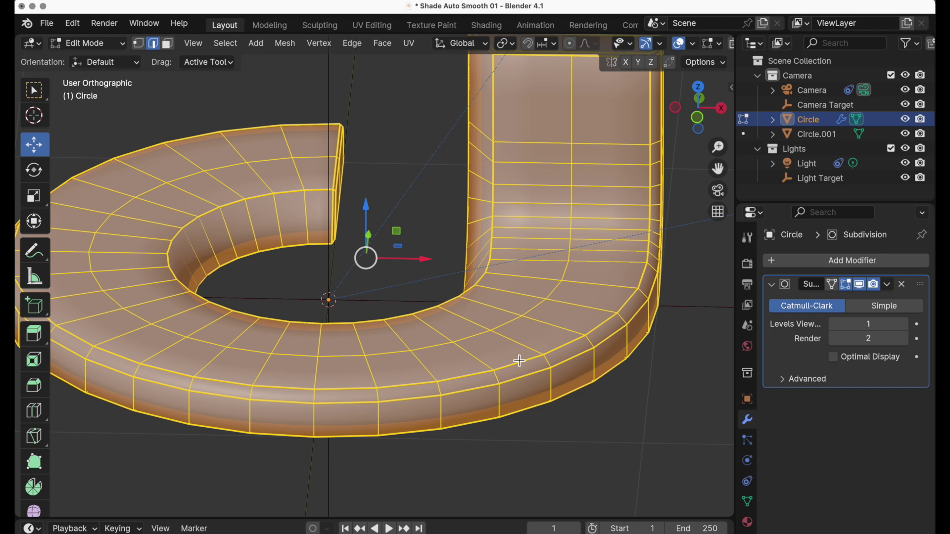
{"action": "key", "text": "Tab"}
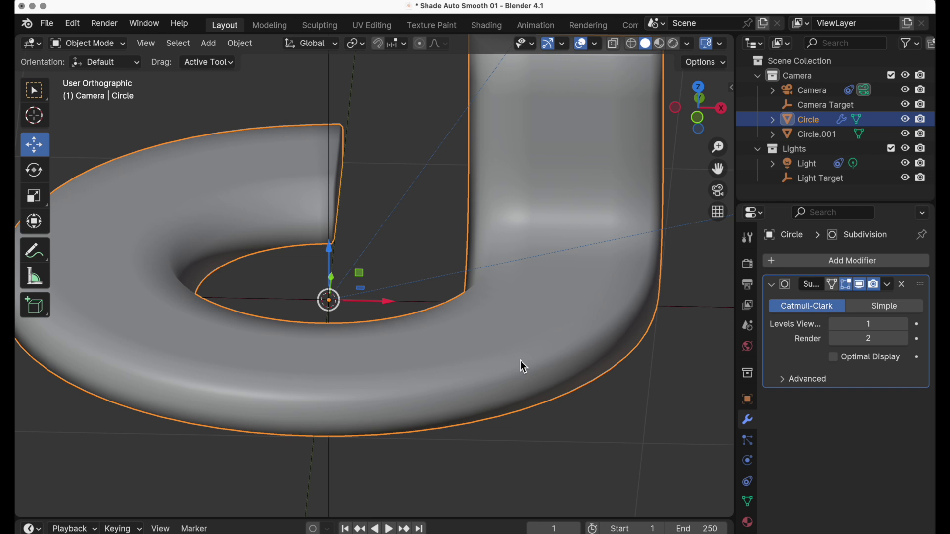
{"action": "middle_click_drag", "start_coordinate": [593, 356], "coordinate": [603, 273]}
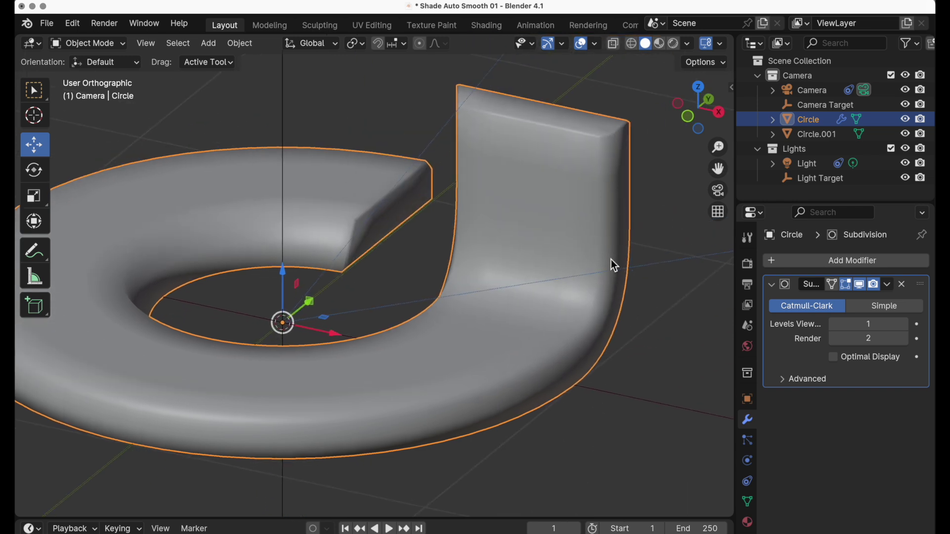
{"action": "middle_click_drag", "start_coordinate": [384, 415], "coordinate": [459, 398], "text": "shift"}
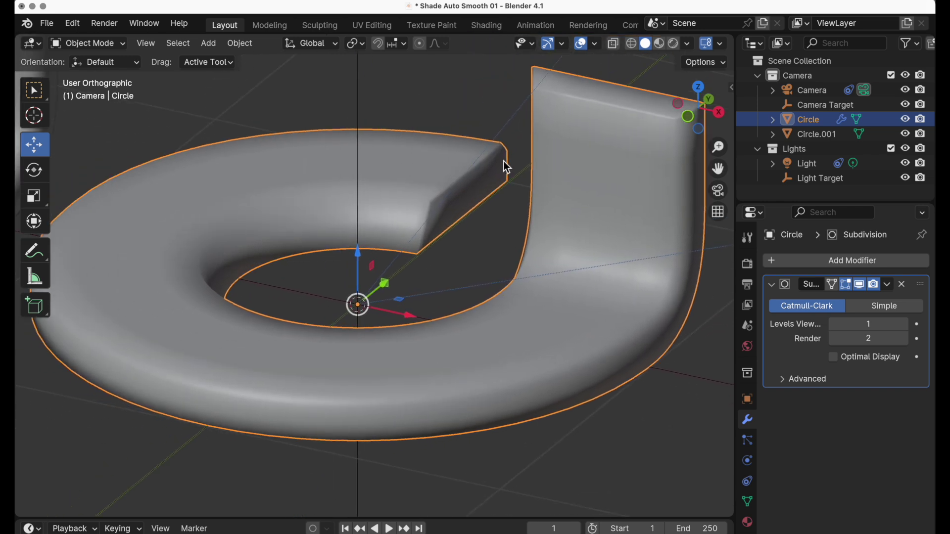
Shade the Circle smooth by angle at 30° with Keep Sharp Edges enabled.
{"action": "right_click", "coordinate": [421, 183]}
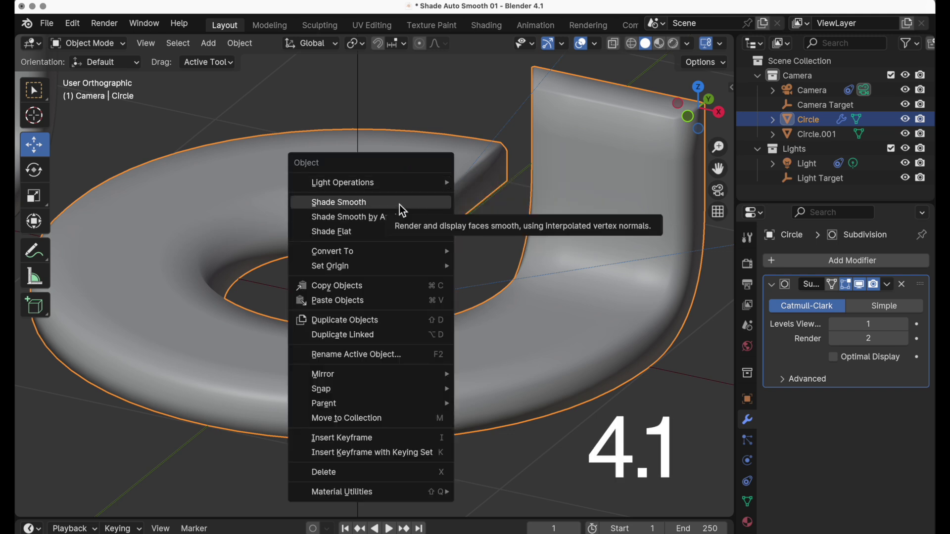
{"action": "left_click", "coordinate": [413, 229]}
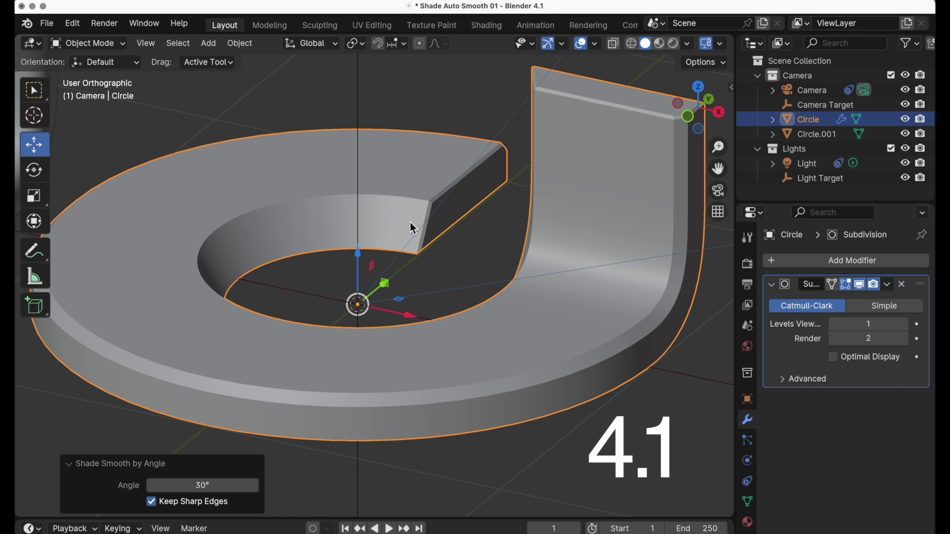
In Edit Mode, select all and set Mean Crease from 0.41 to 0, then select an outer-rim edge.
{"action": "key", "text": "Tab"}
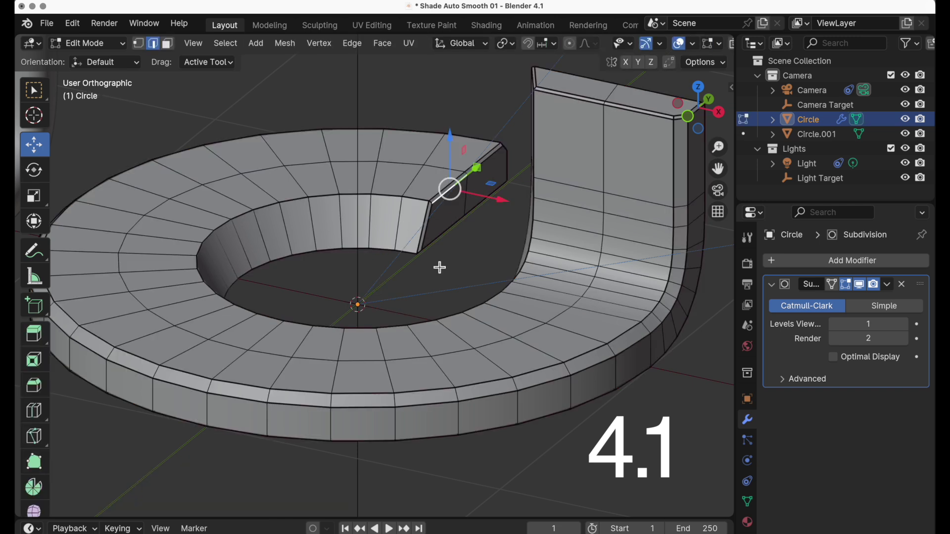
{"action": "middle_click_drag", "start_coordinate": [526, 335], "coordinate": [413, 341]}
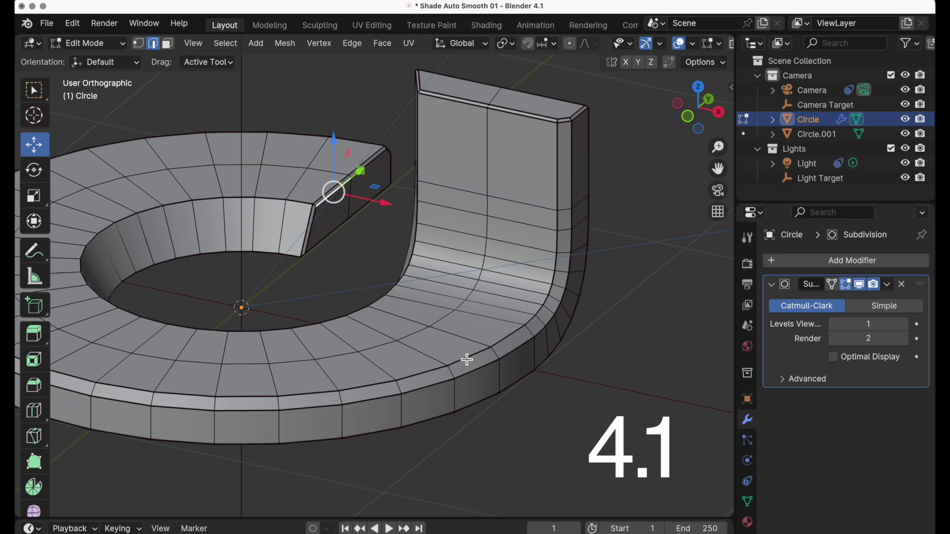
{"action": "key", "text": "a"}
{"action": "key", "text": "n"}
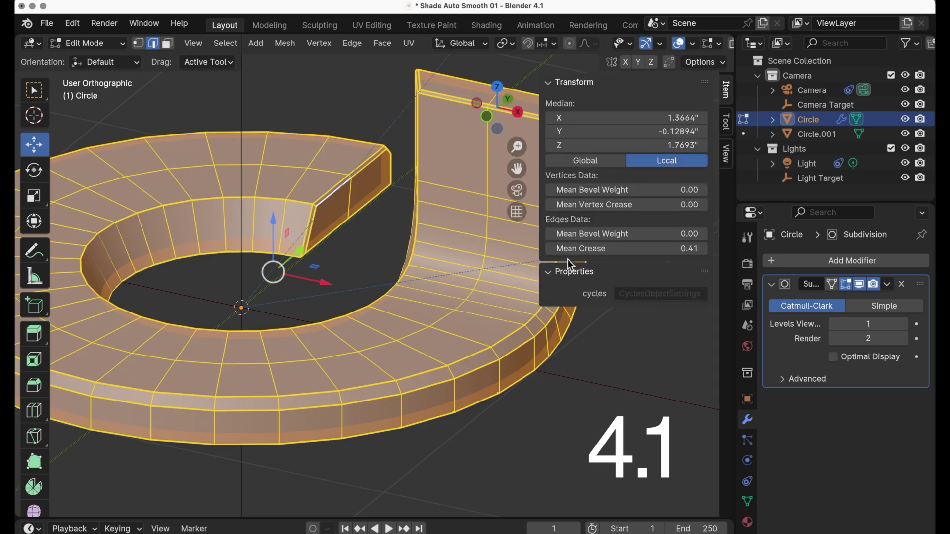
{"action": "double_click", "coordinate": [574, 248]}
{"action": "type", "text": "00"}
{"action": "key", "text": "Return"}
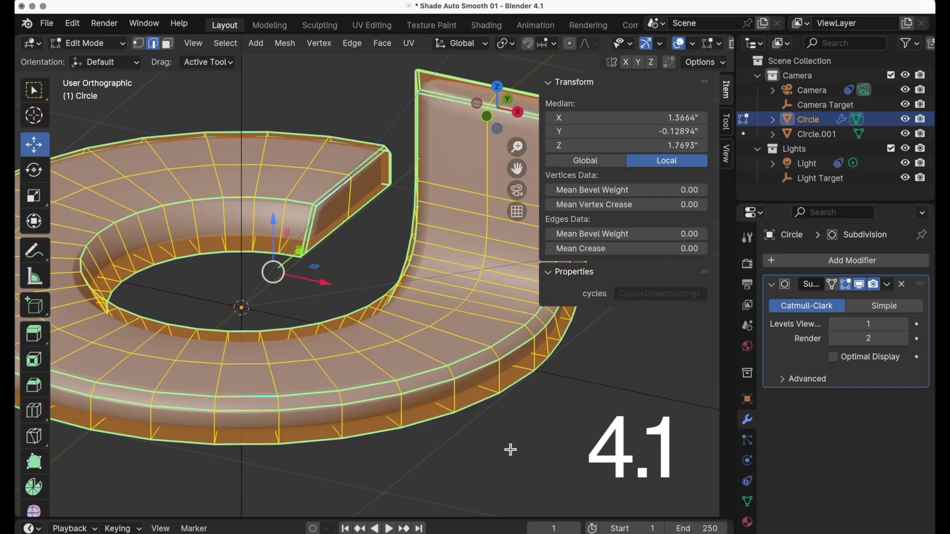
{"action": "left_click", "coordinate": [556, 446]}
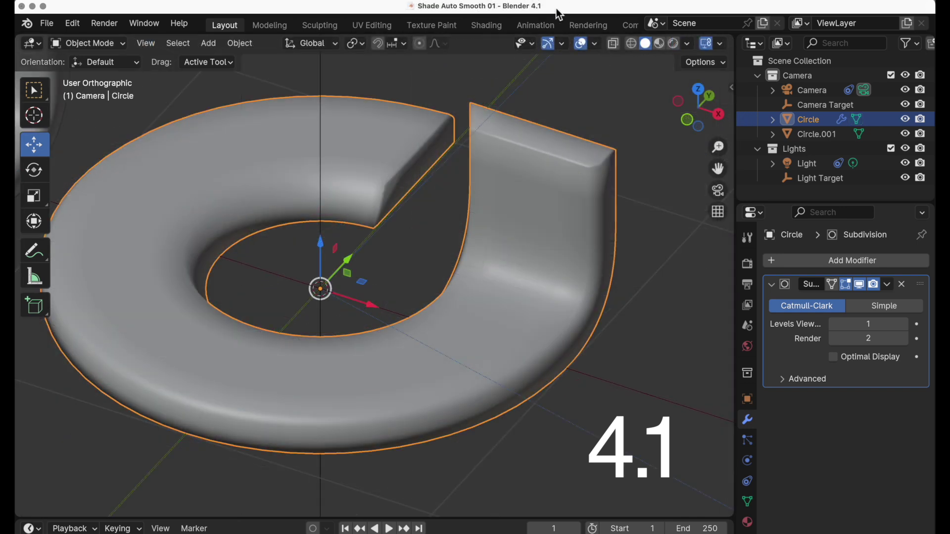
Inspect the J shape's rim up close in Edit Mode, then return to Object Mode.
{"action": "key", "text": "Tab"}
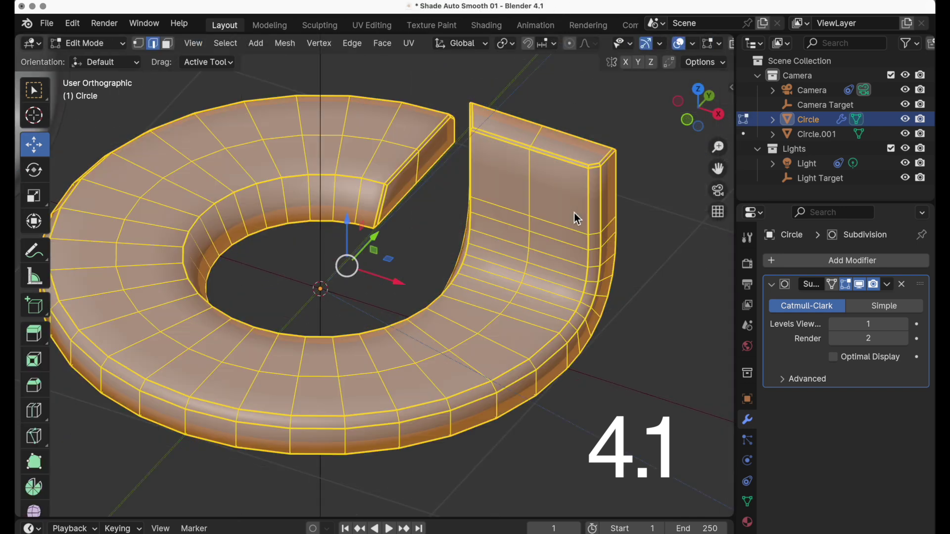
{"action": "scroll", "coordinate": [522, 355], "scroll_direction": "up", "scroll_amount": 10}
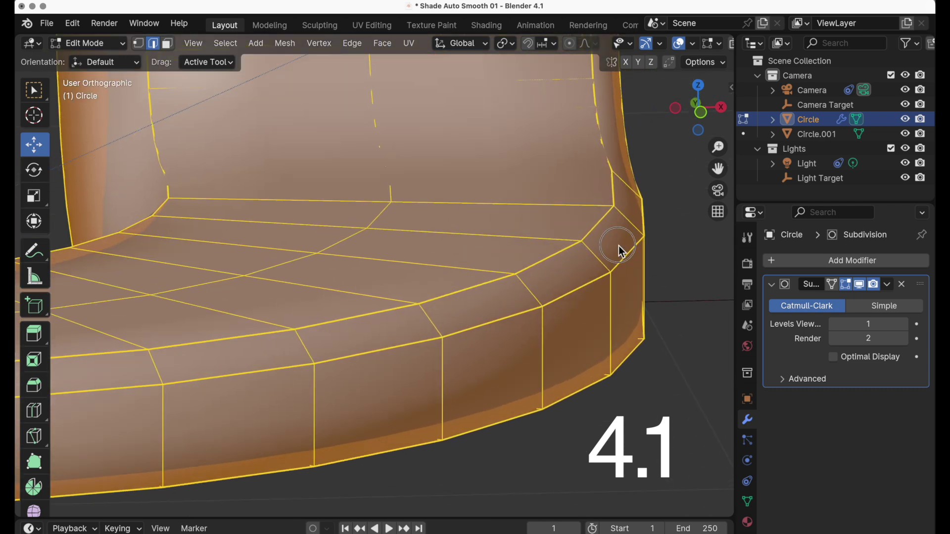
{"action": "middle_click_drag", "start_coordinate": [621, 252], "coordinate": [630, 233]}
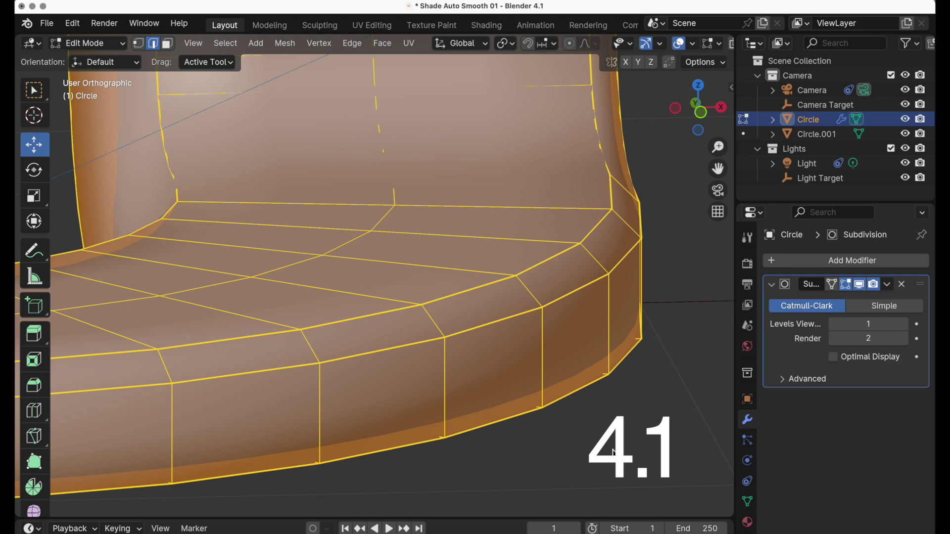
{"action": "key", "text": "Tab"}
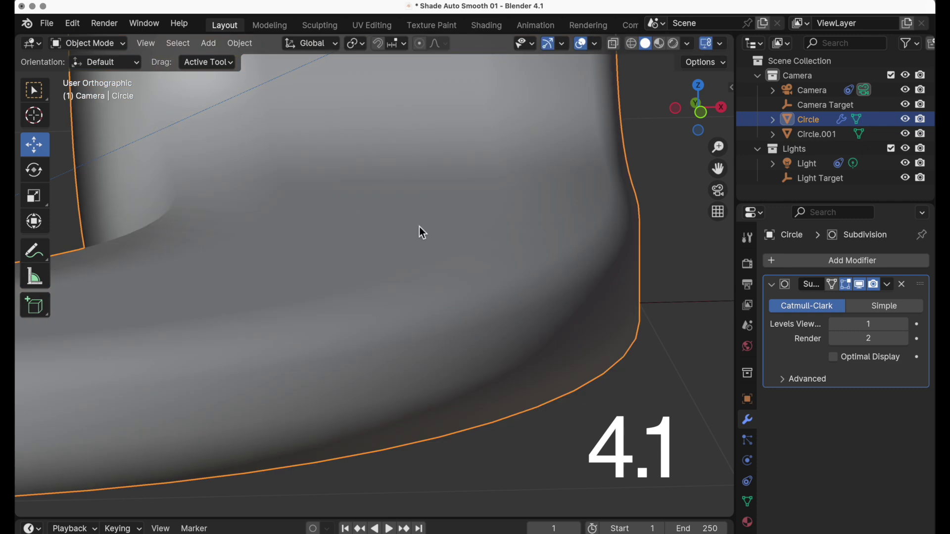
Add a Smooth by Angle modifier from the Normals category, then zoom out to view the ring.
{"action": "left_click", "coordinate": [850, 263]}
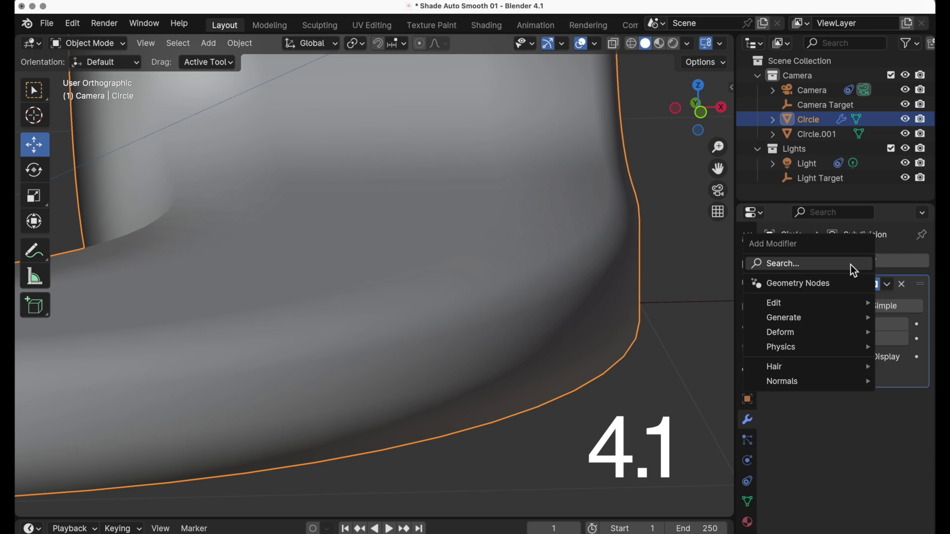
{"action": "mouse_move", "coordinate": [828, 381]}
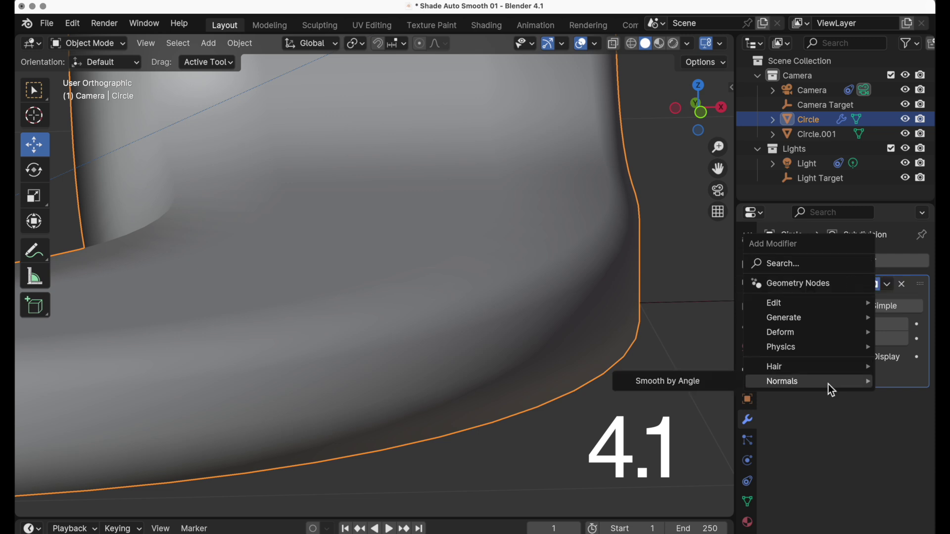
{"action": "left_click", "coordinate": [704, 382]}
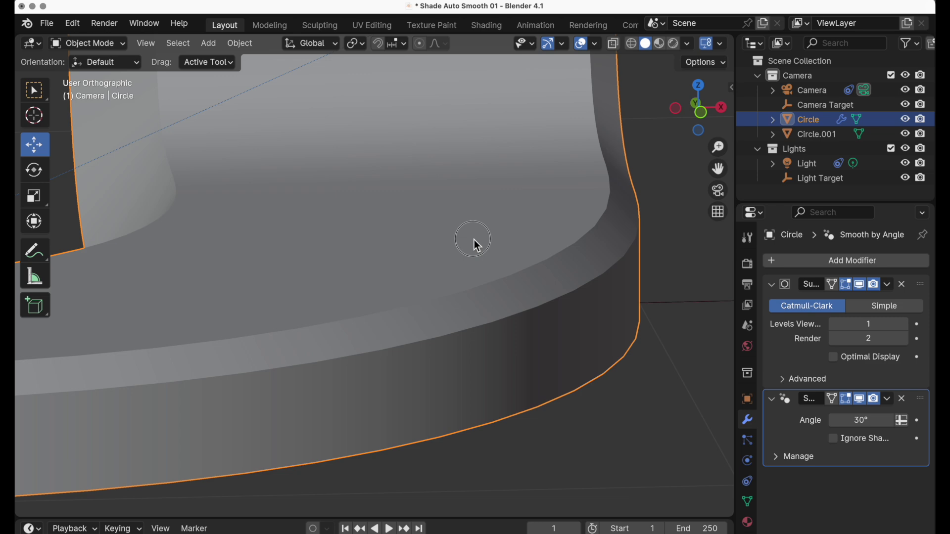
{"action": "scroll", "coordinate": [474, 239], "scroll_direction": "down", "scroll_amount": 4}
{"action": "middle_click_drag", "start_coordinate": [399, 310], "coordinate": [467, 349]}
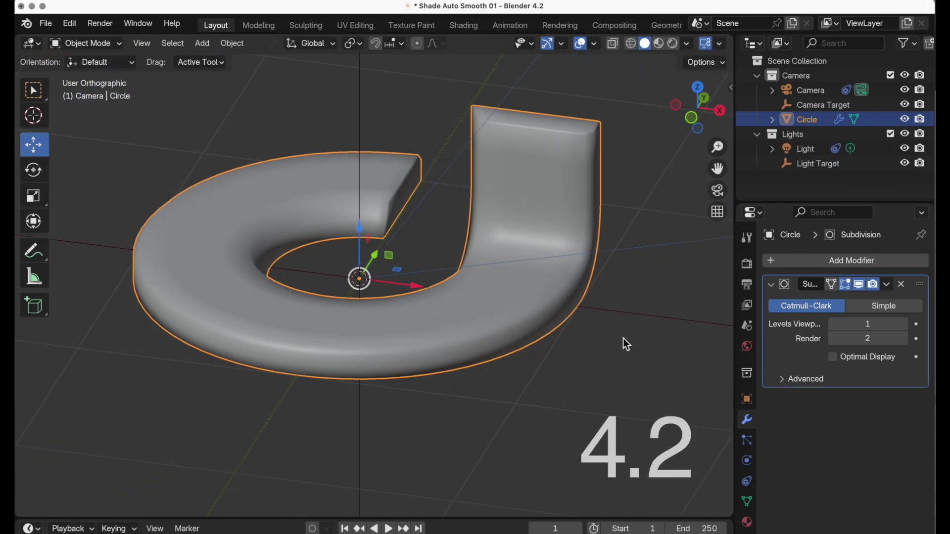
Check the J mesh's wireframe, then apply Shade Auto Smooth, adding a 30° Smooth by Angle modifier.
{"action": "middle_click_drag", "start_coordinate": [622, 339], "coordinate": [600, 282]}
{"action": "key", "text": "Tab"}
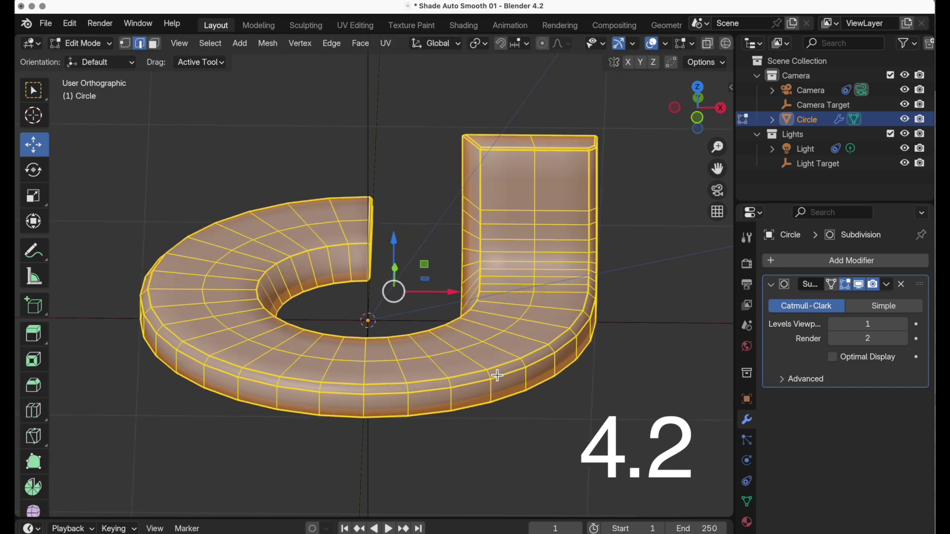
{"action": "key", "text": "Tab"}
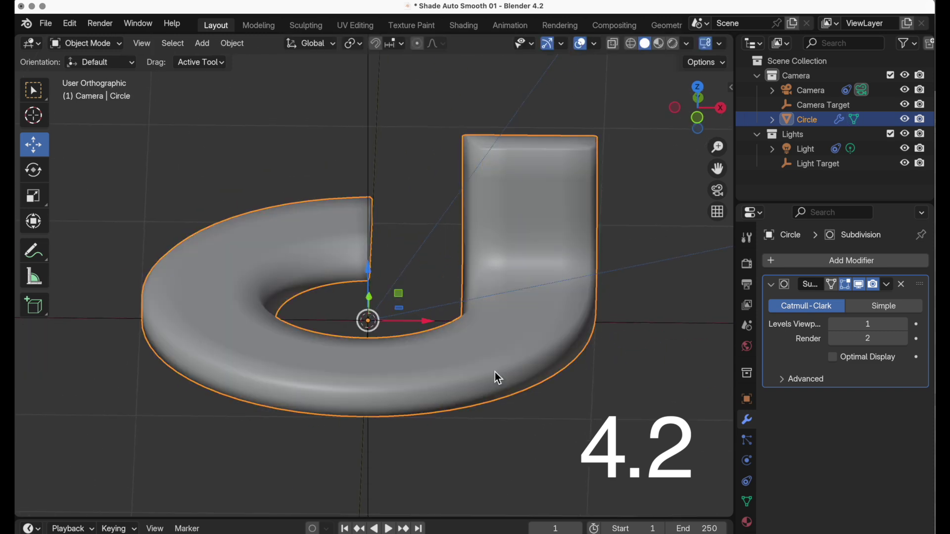
{"action": "right_click", "coordinate": [506, 227]}
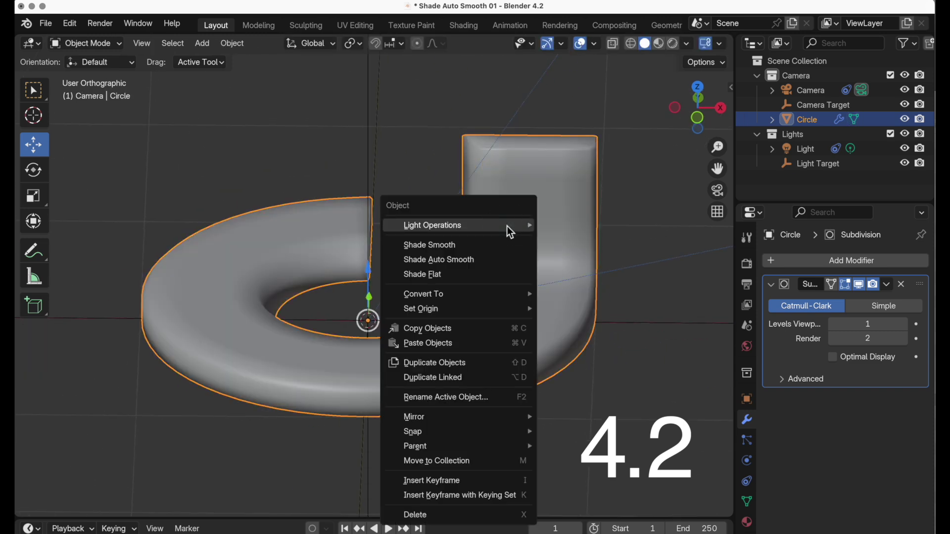
{"action": "left_click", "coordinate": [476, 270]}
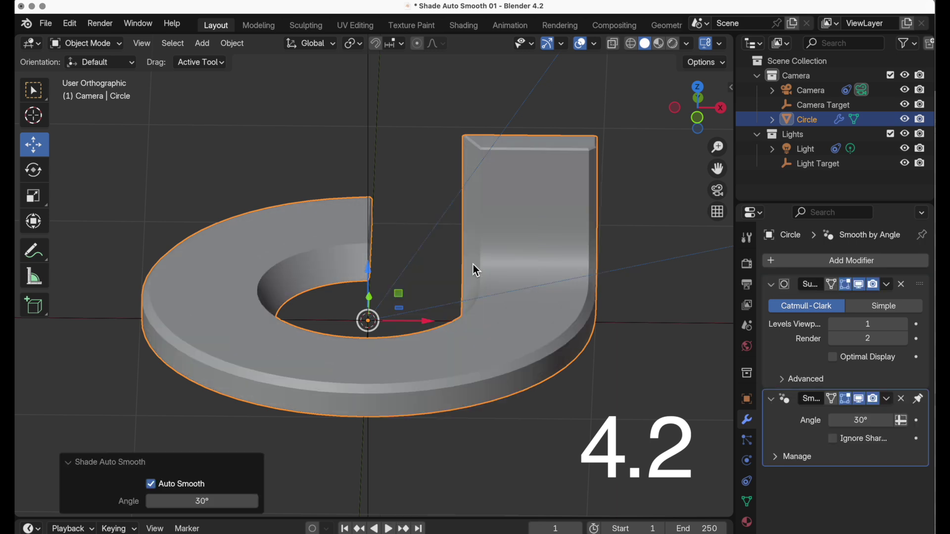
{"action": "middle_click_drag", "start_coordinate": [502, 361], "coordinate": [439, 375]}
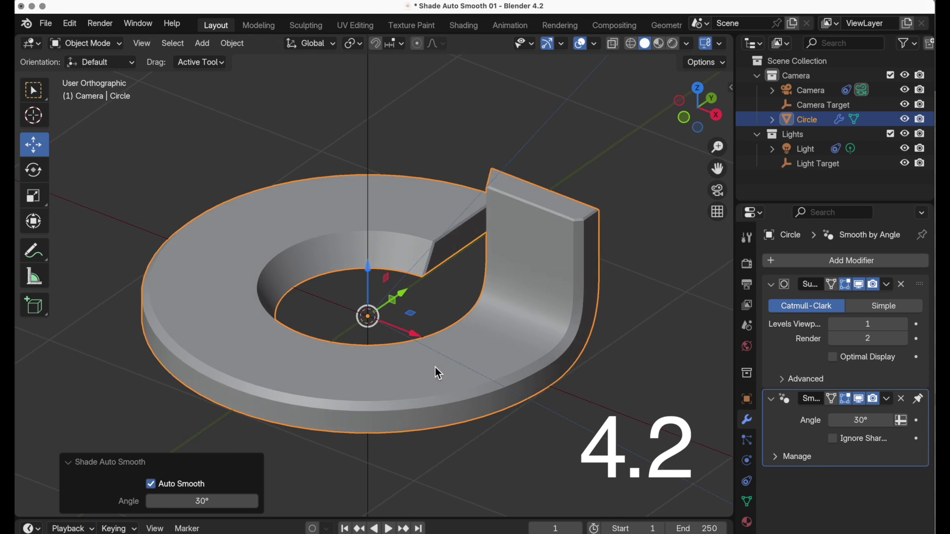